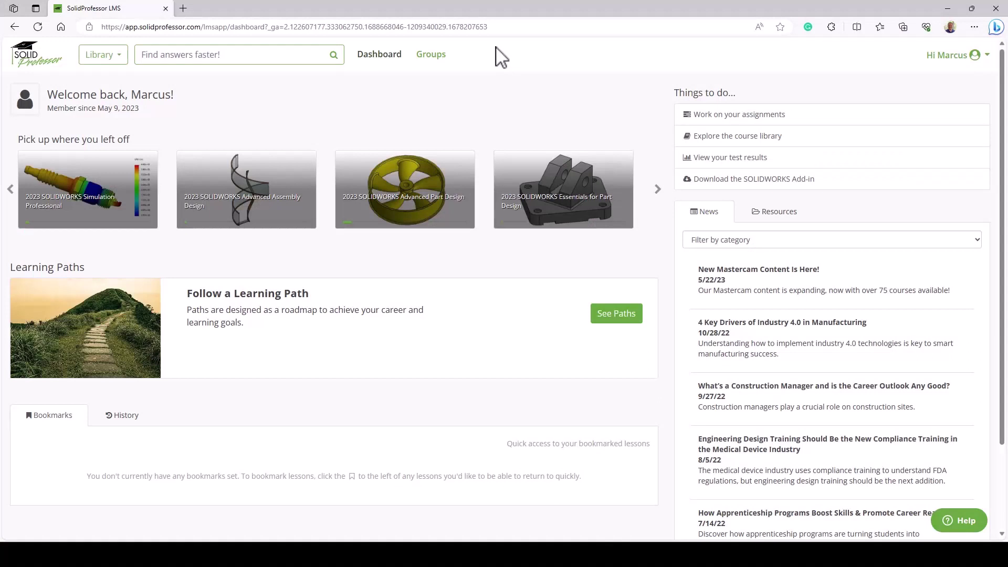
Step: Search 'freque', open the SOLIDWORKS 2023 Frequency Study lesson and show its exercise files
click(285, 57)
text(fr)
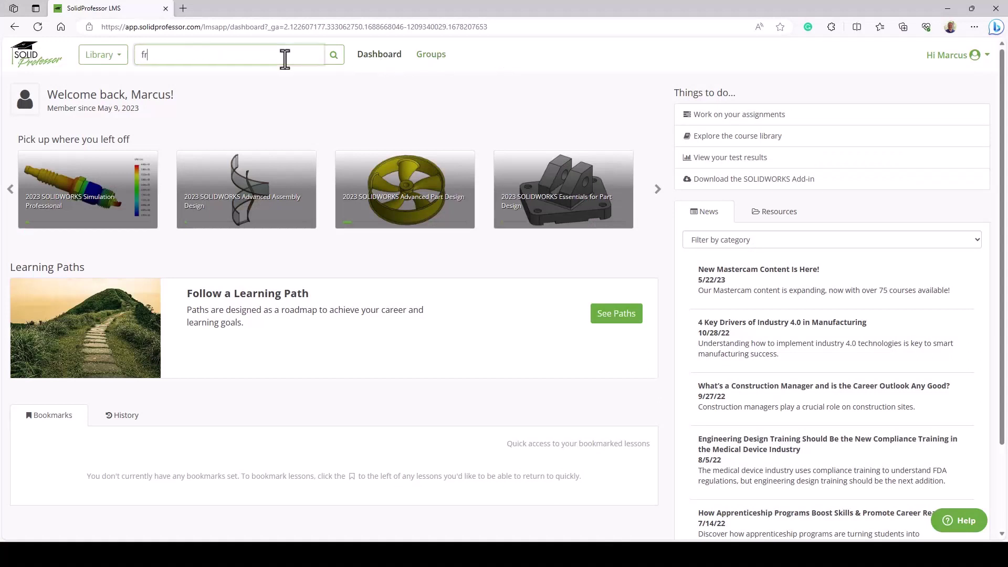
text(equency)
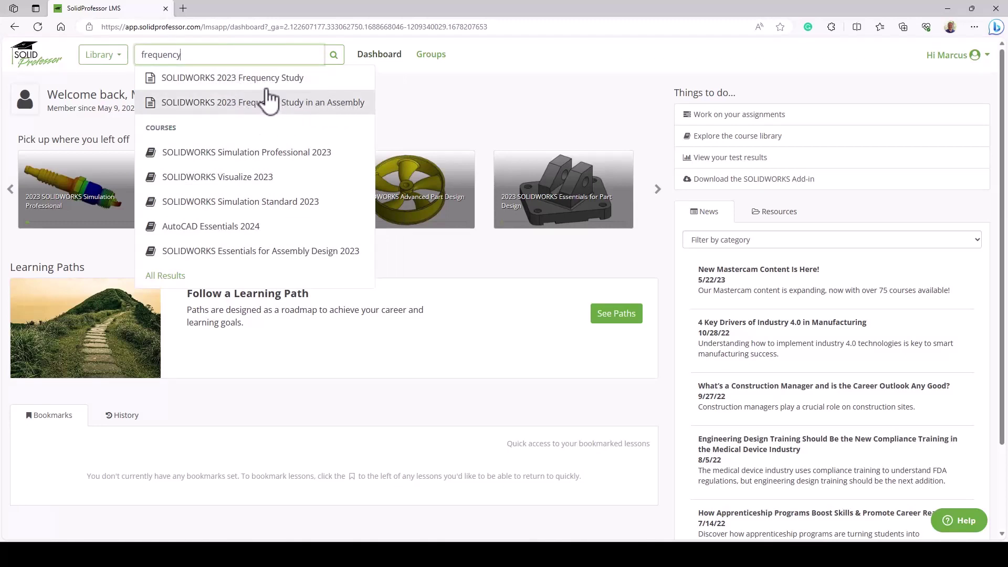
click(248, 86)
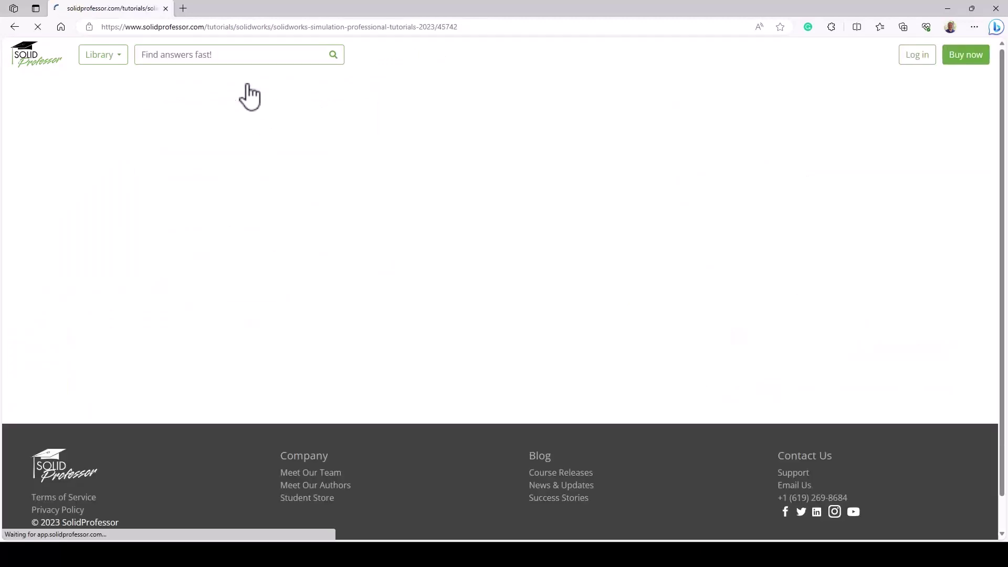
scroll(67, 387, down, 3)
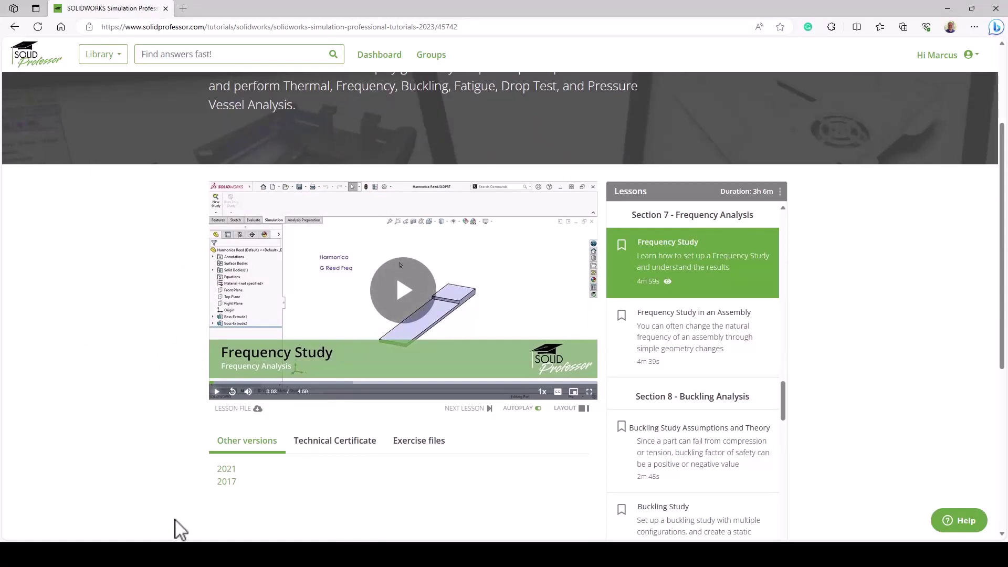
click(400, 445)
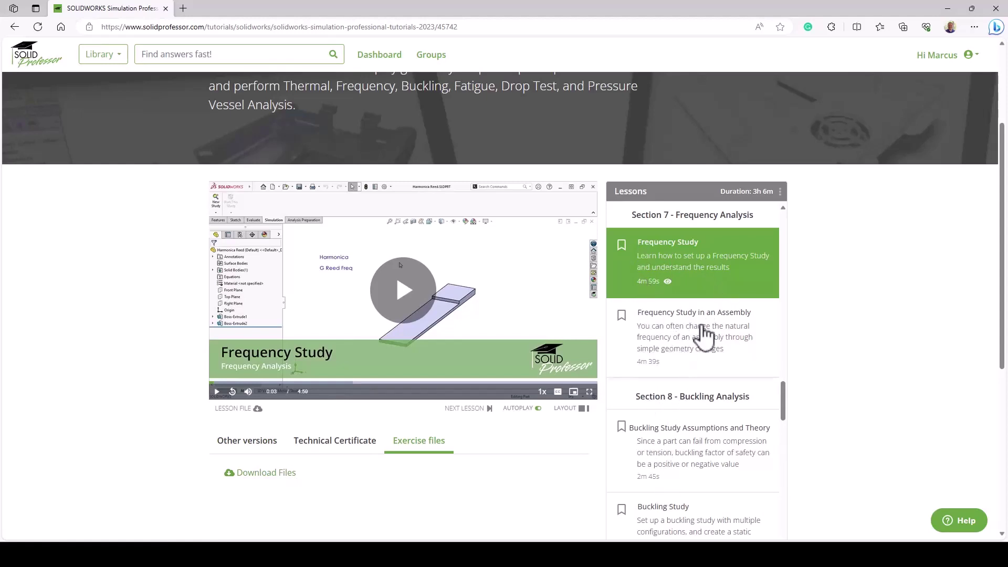
scroll(183, 303, up, 3)
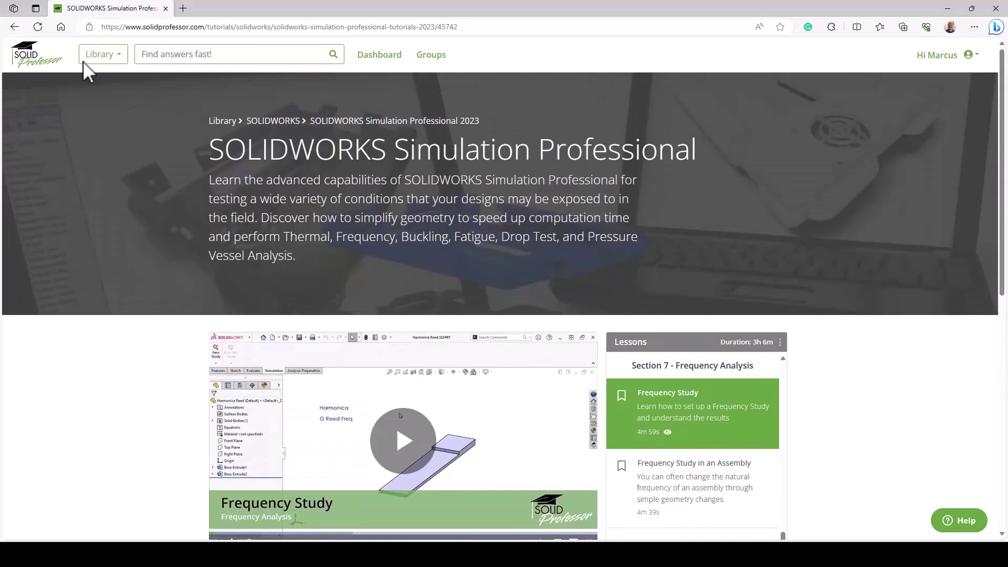
Step: Browse the full SolidProfessor Library via View all and open the Mastercam card's 62 courses
click(108, 55)
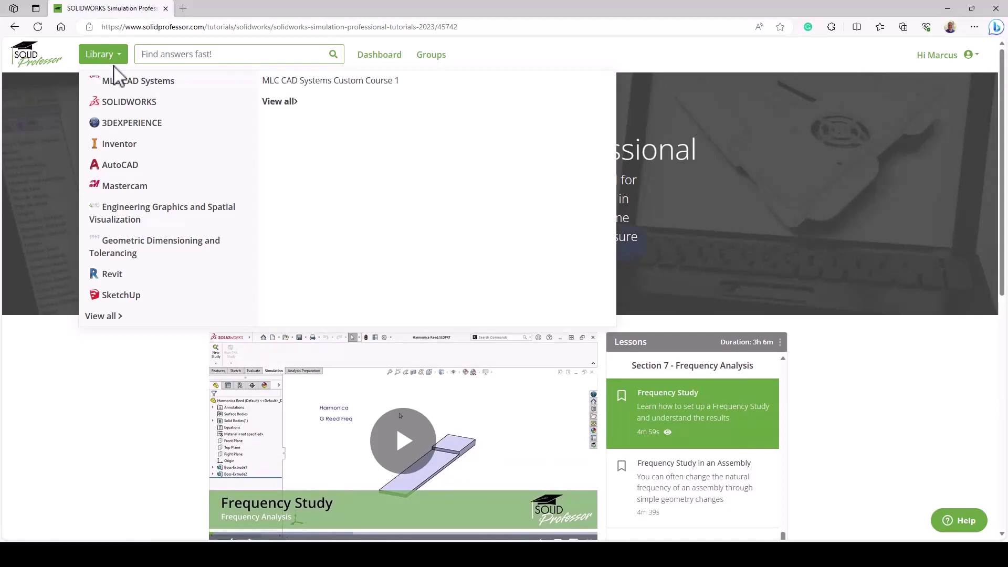
mouse_move(129, 132)
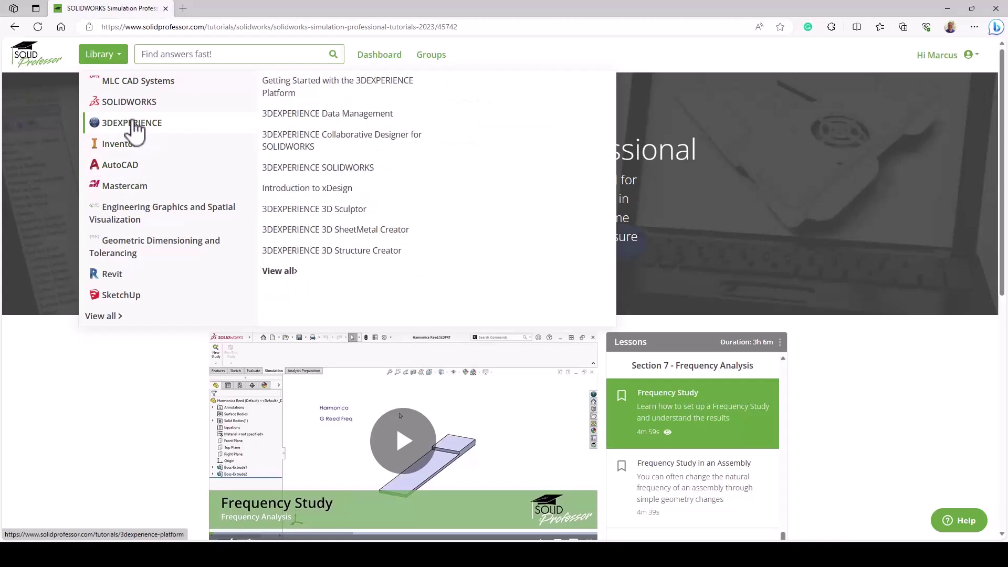
mouse_move(125, 192)
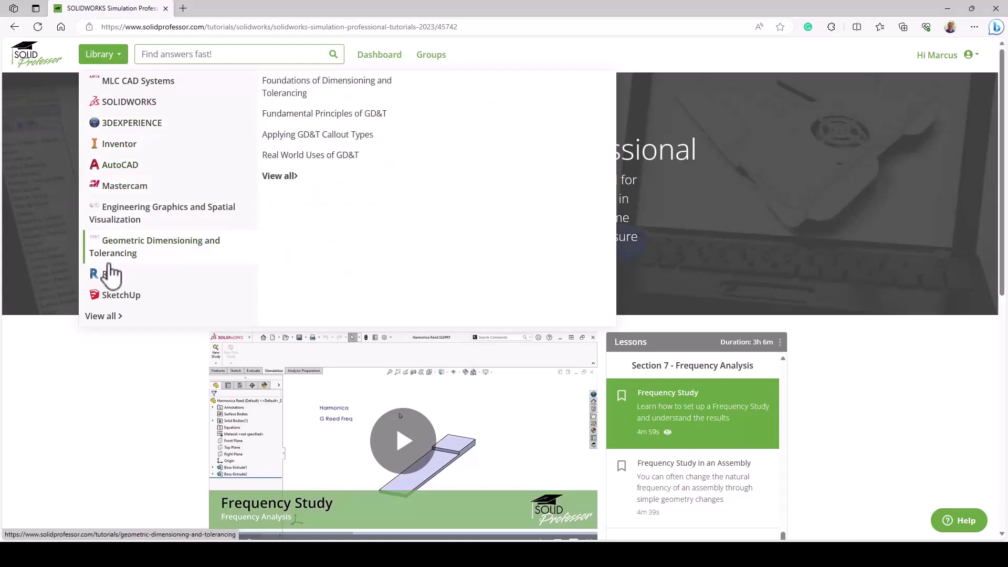
click(101, 317)
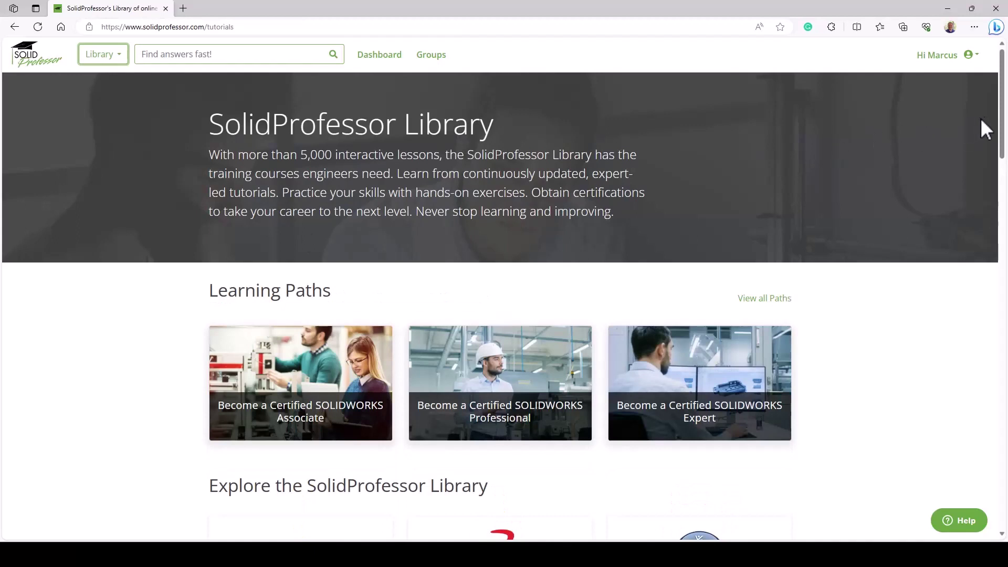
drag(1001, 120, 994, 203)
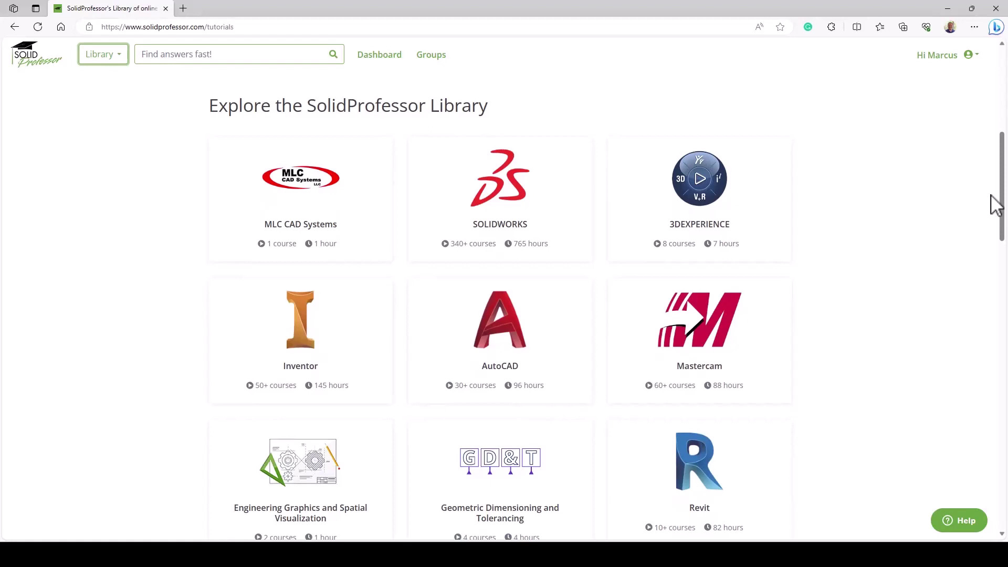
scroll(1000, 196, down, 1)
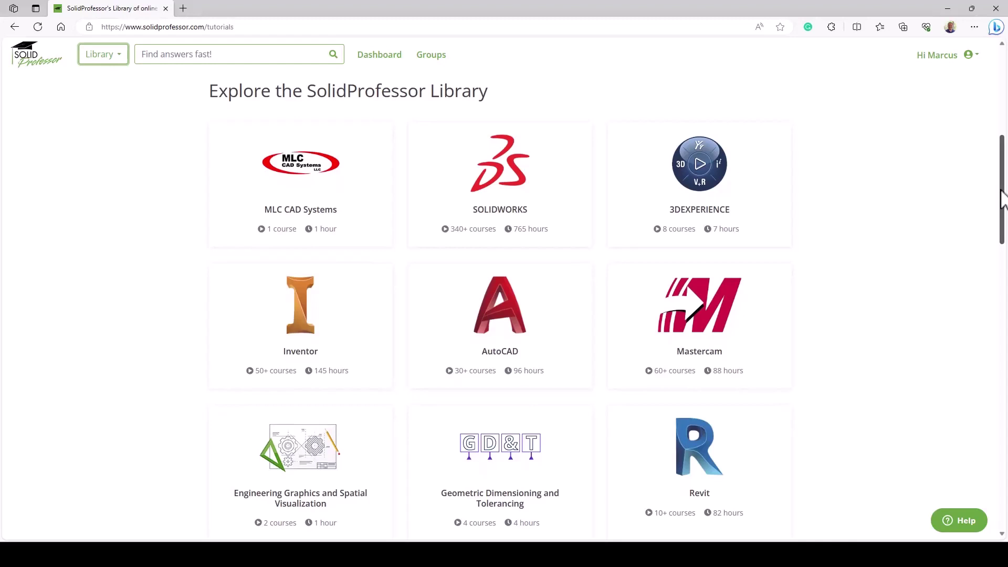
click(970, 171)
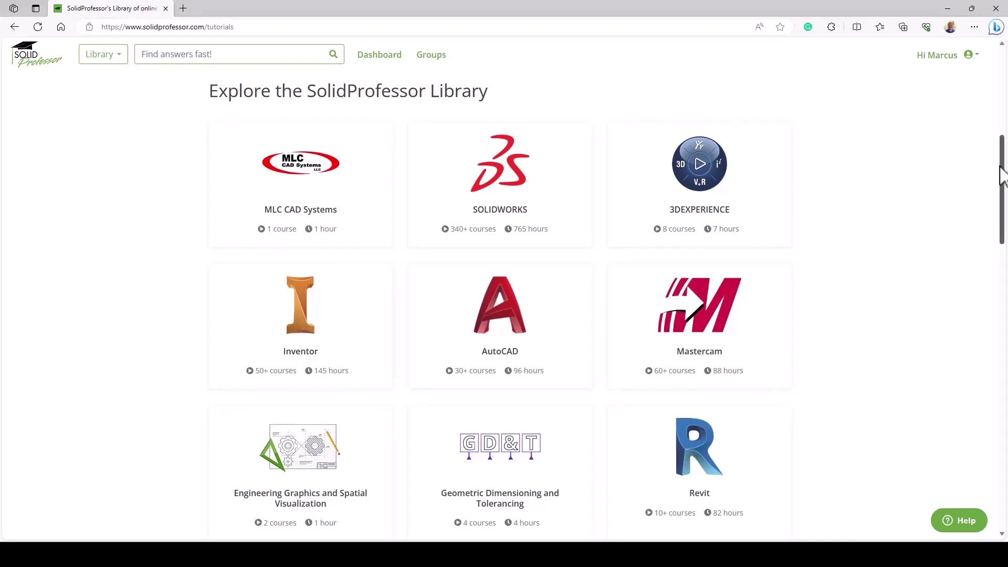
scroll(1001, 176, down, 1)
click(677, 308)
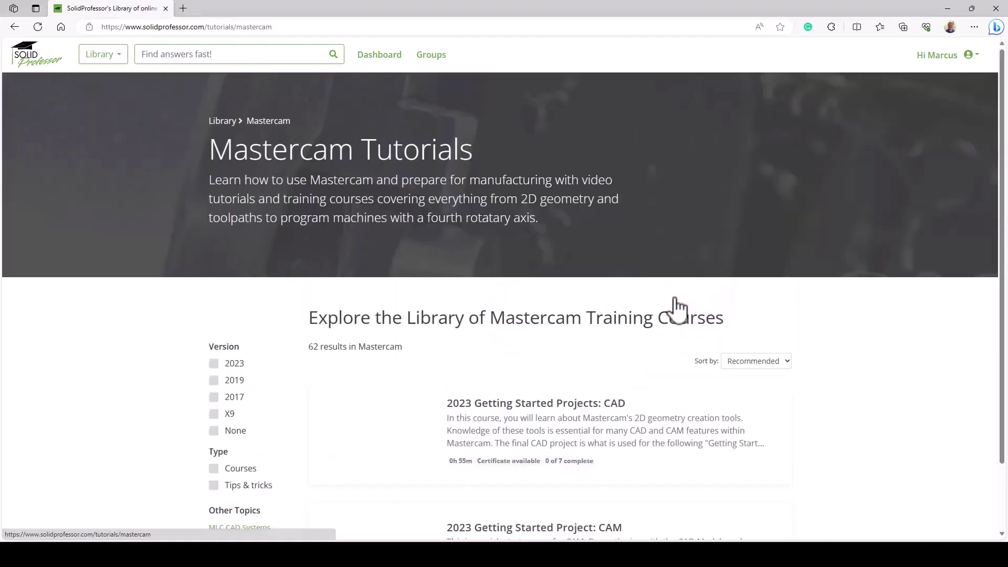
scroll(676, 315, down, 4)
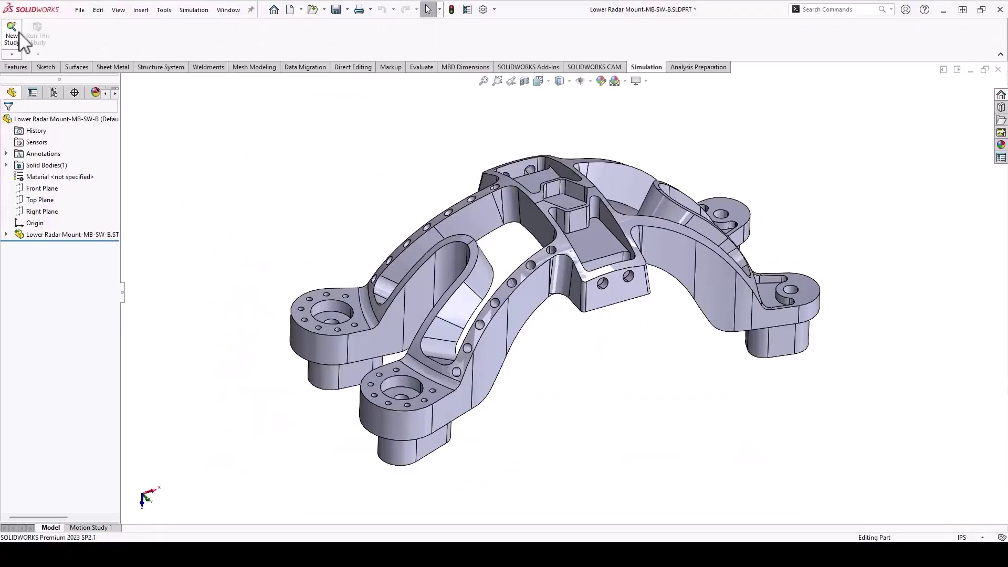
Step: Create a Frequency study and assign 2024-T4 aluminium alloy to the radar mount
click(21, 40)
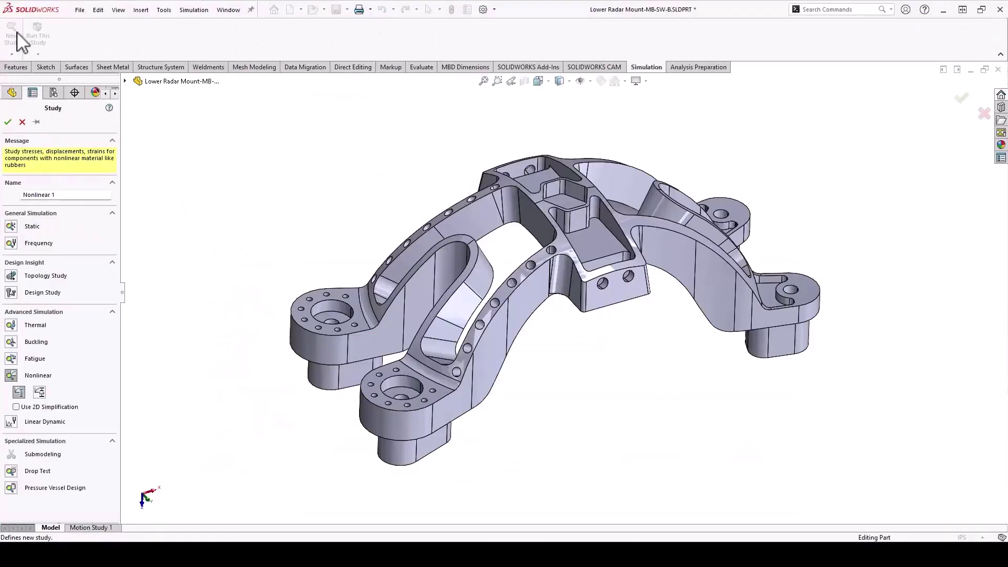
click(22, 242)
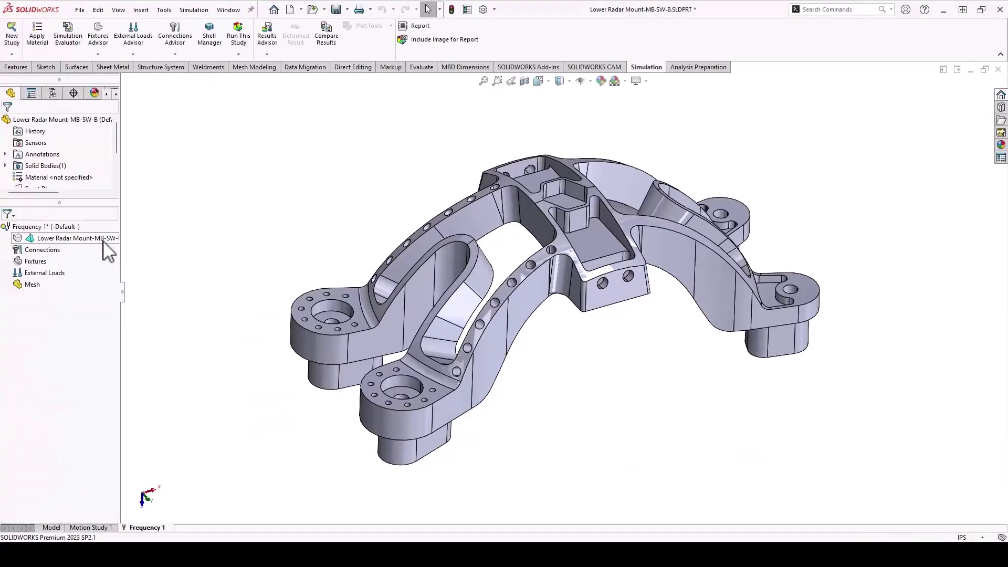
right_click(97, 239)
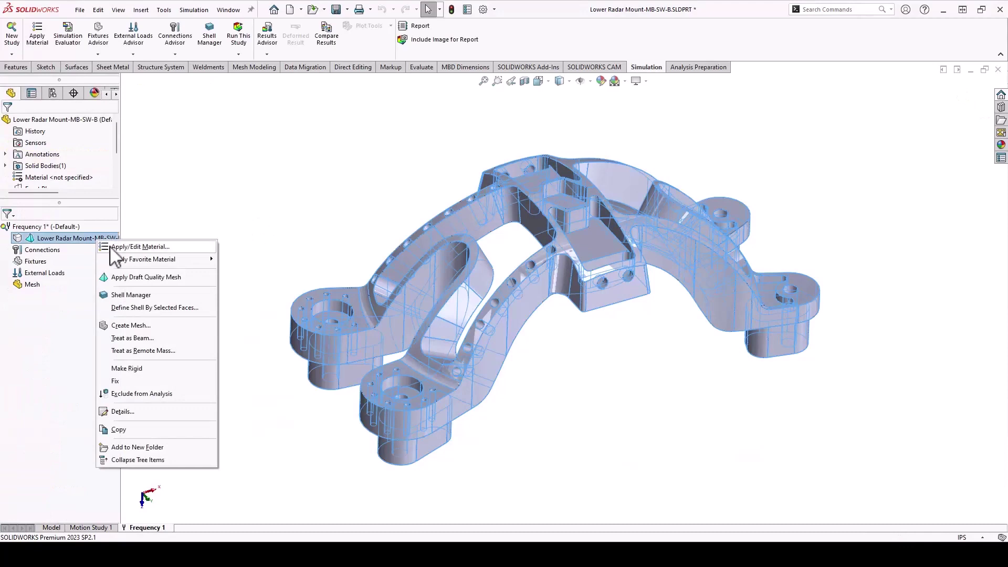
click(137, 247)
scroll(137, 178, up, 1)
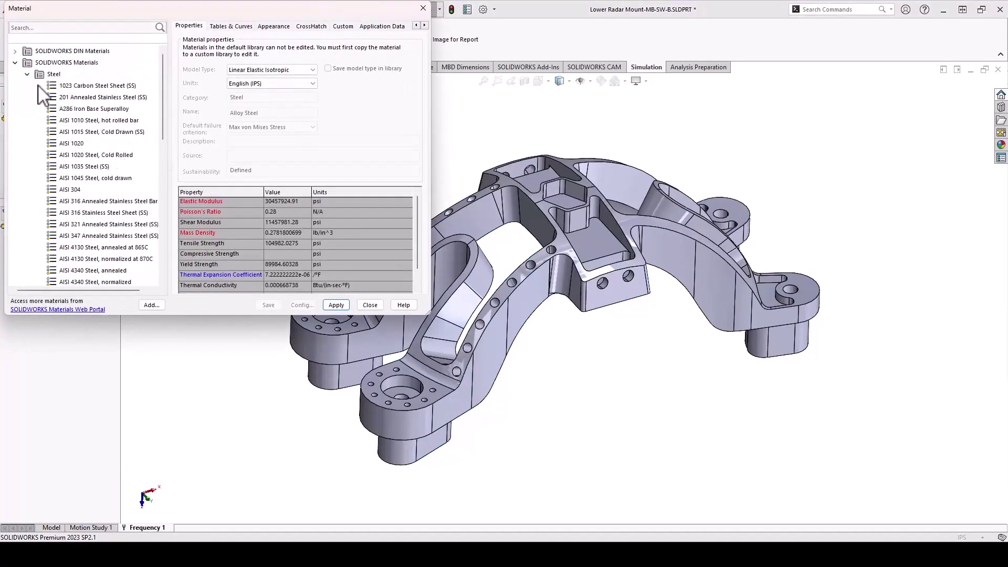
click(32, 74)
click(32, 98)
scroll(123, 191, down, 2)
scroll(122, 191, down, 1)
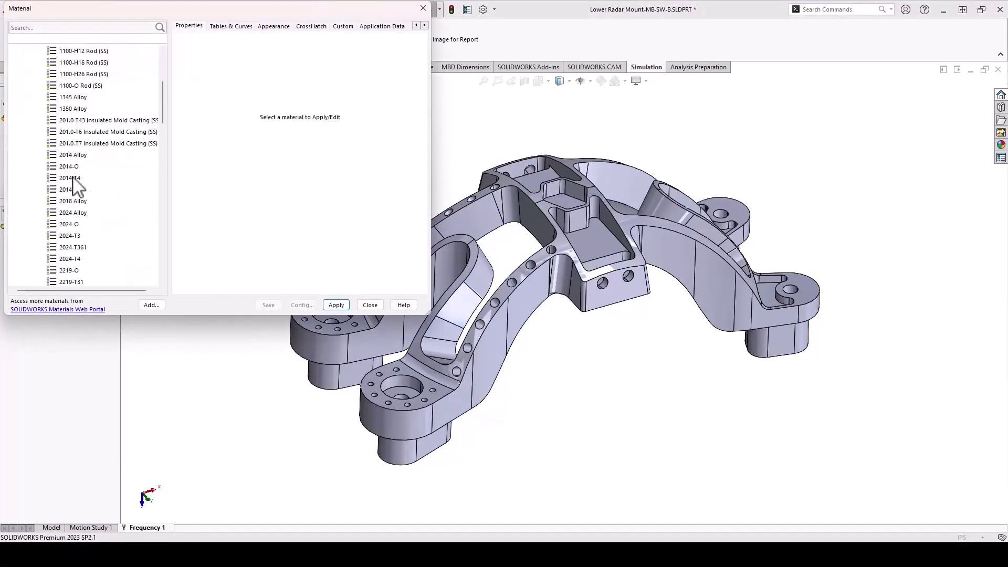
click(72, 178)
click(68, 259)
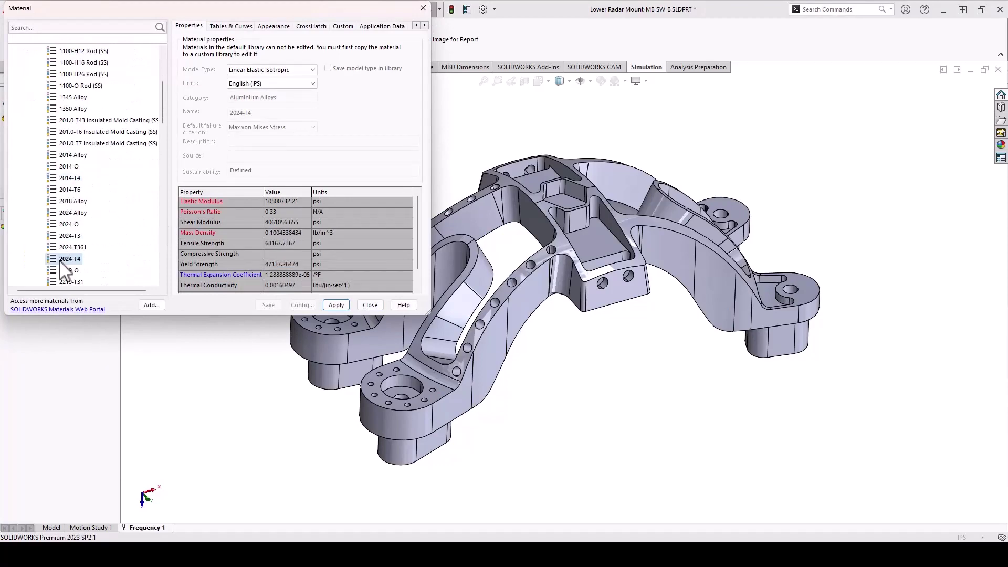
click(343, 305)
click(369, 305)
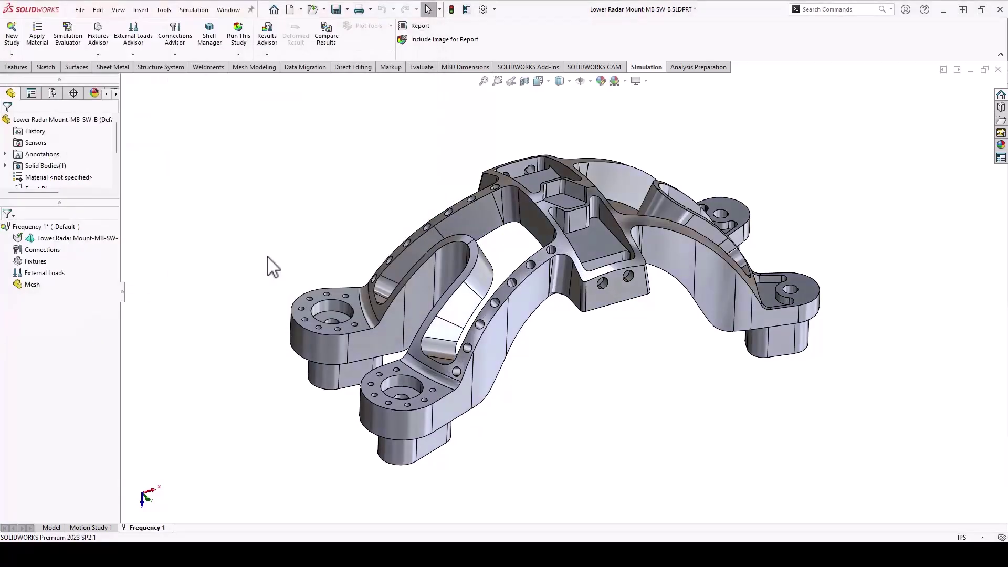
Step: Add a Fixed Geometry fixture on the bottom faces of all four feet
right_click(39, 261)
click(126, 269)
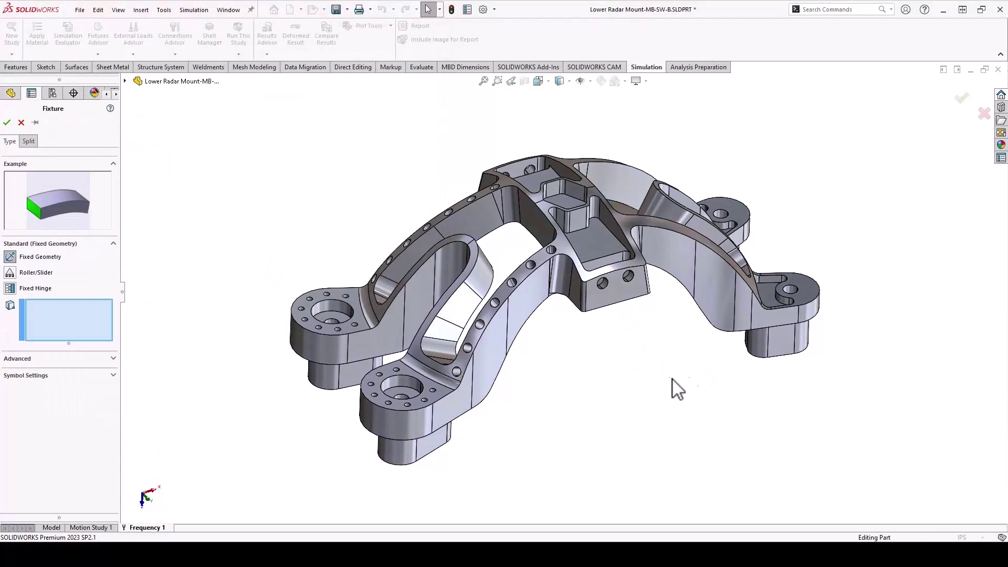
middle_drag(671, 335, 774, 423)
click(772, 418)
click(704, 444)
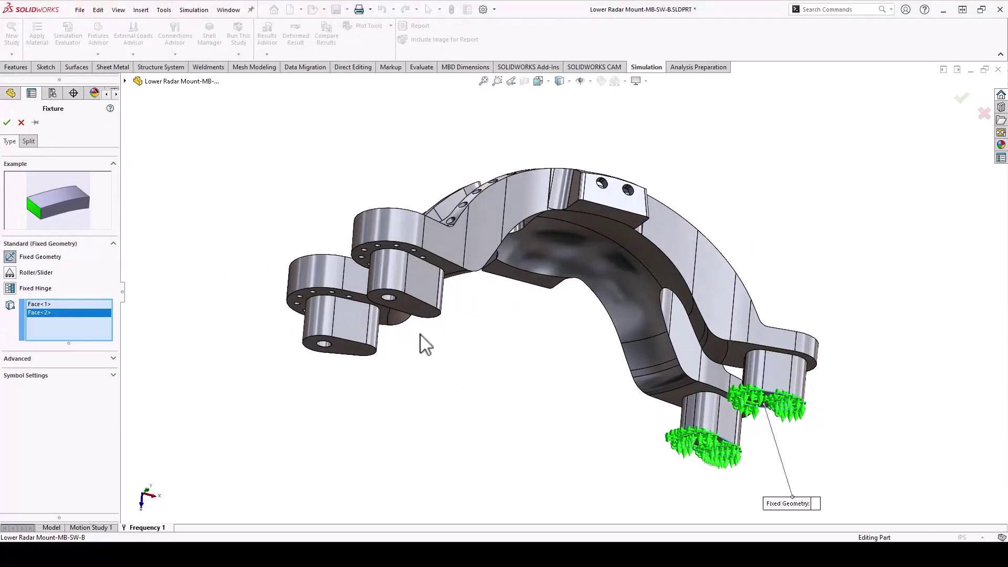
click(411, 305)
click(355, 348)
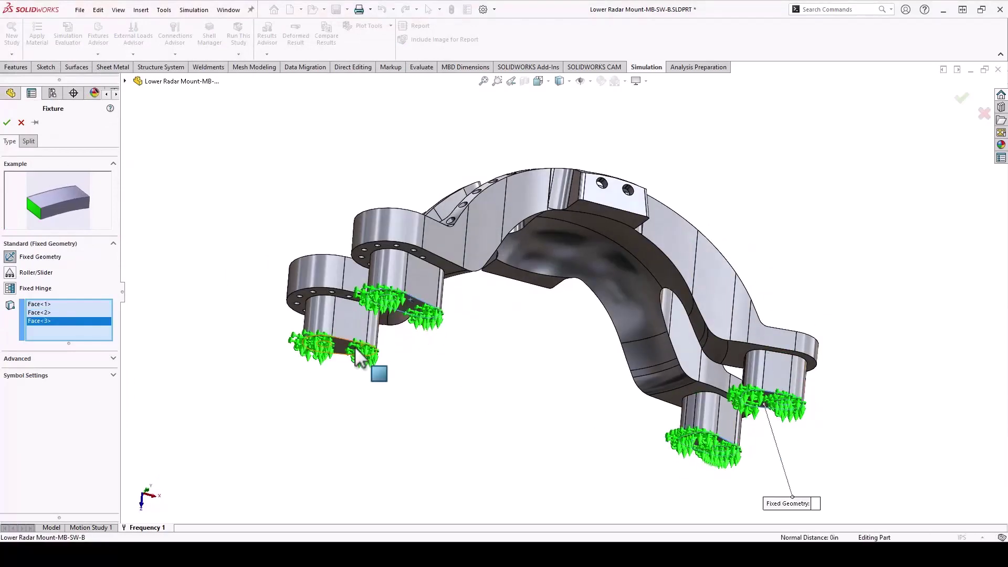
click(7, 122)
key(ctrl+7)
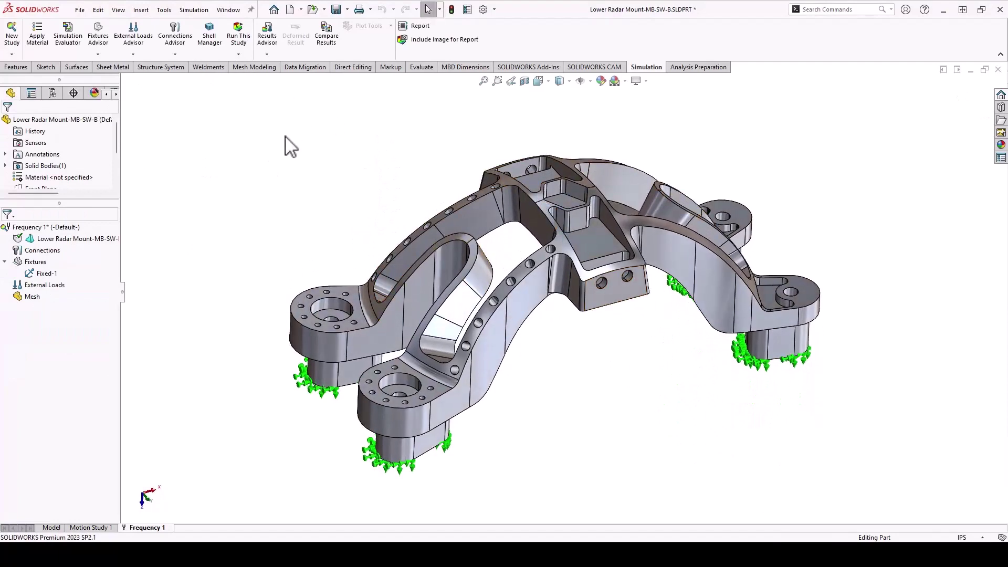
middle_drag(302, 149, 361, 153)
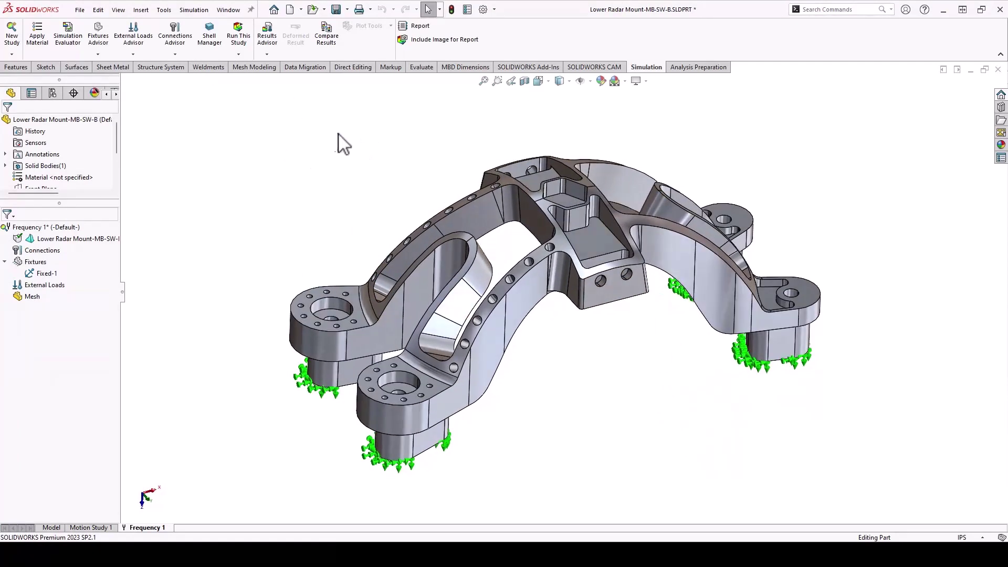
Step: Run the Frequency 1 study to compute its five mode frequencies
click(238, 34)
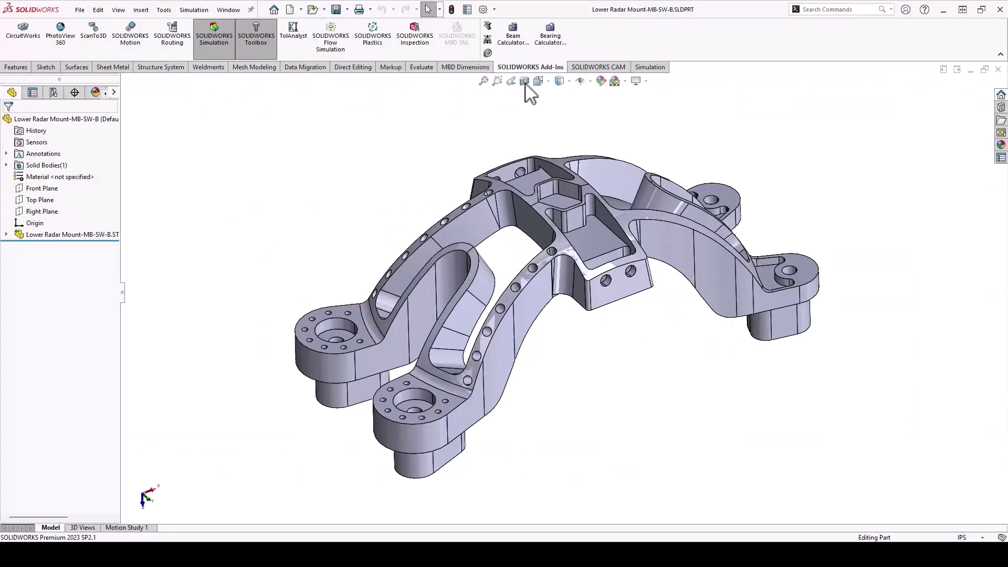
Step: Create a new Static study named Static 1
click(647, 66)
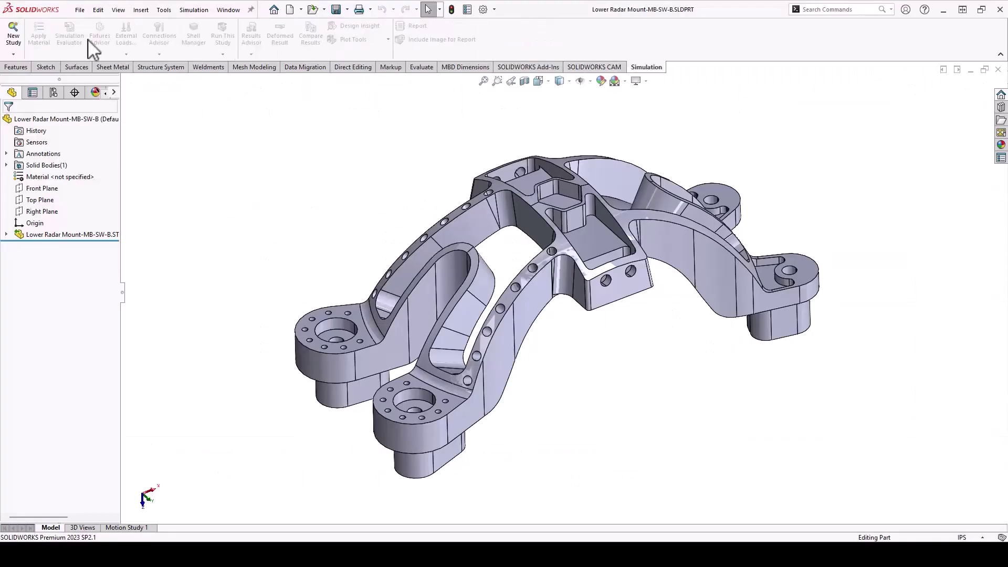
click(15, 41)
click(11, 227)
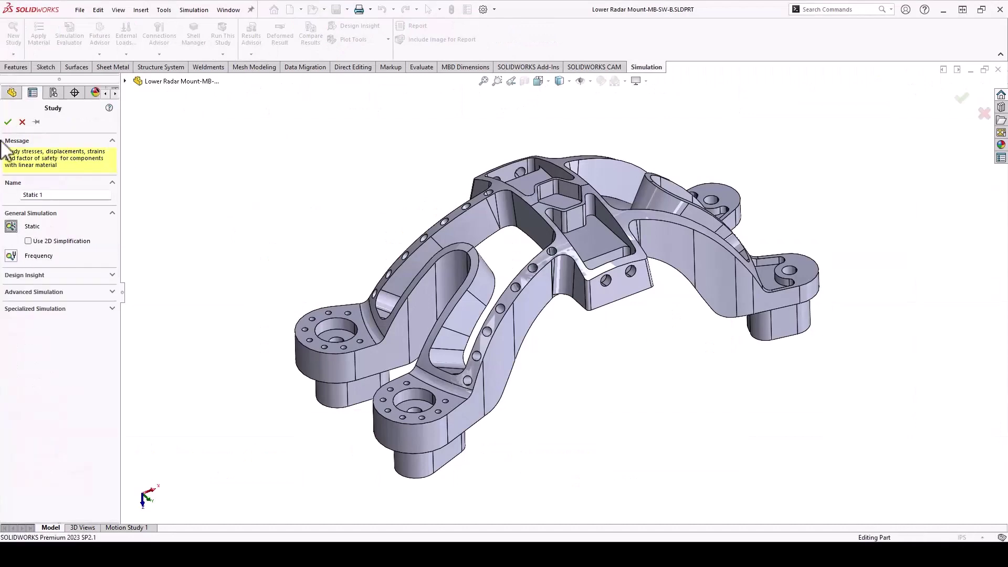
click(8, 122)
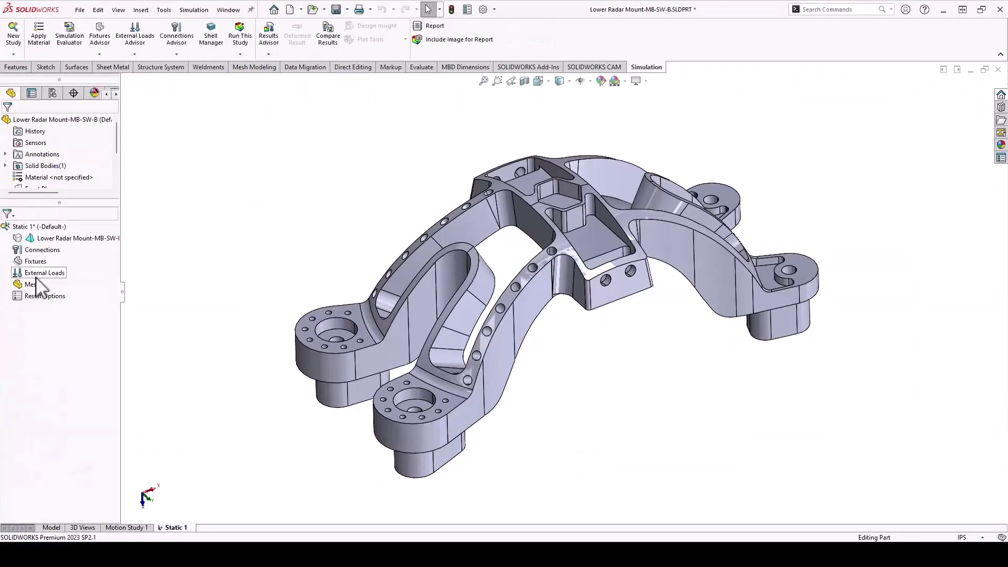
Step: Fix the bottom faces of the four bosses with Fixed Geometry
right_click(35, 261)
click(74, 289)
middle_drag(322, 443, 336, 336)
click(342, 362)
click(397, 288)
click(735, 444)
click(788, 368)
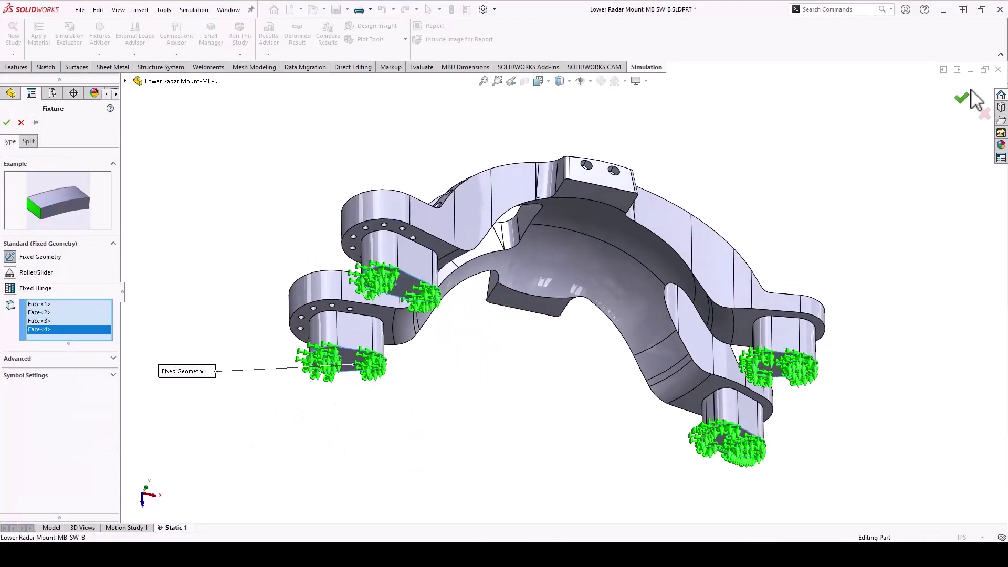
click(962, 98)
middle_drag(839, 173, 861, 347)
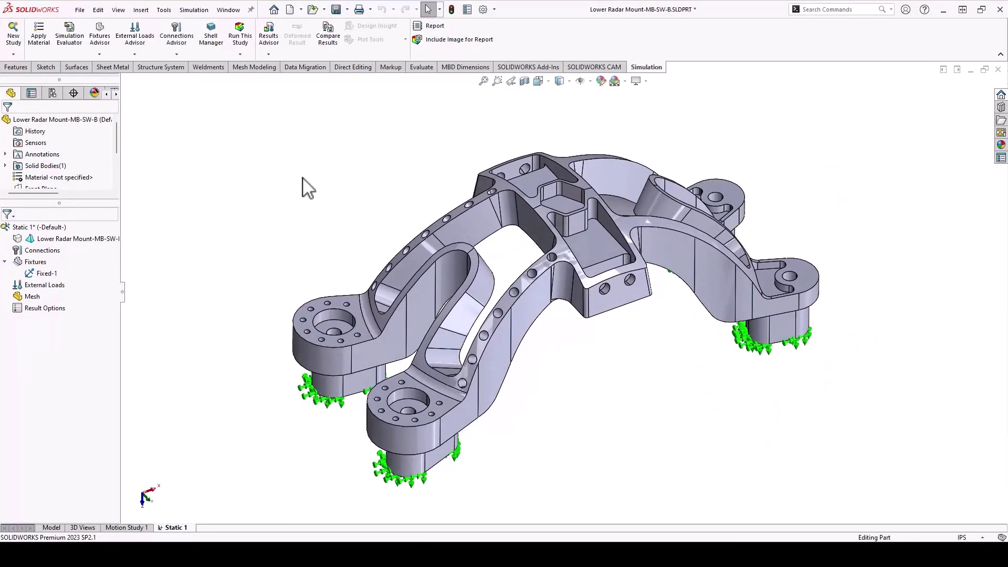
Step: Apply a 30 lbf force in English (IPS) units to the inner arch face
right_click(45, 285)
click(56, 51)
click(463, 310)
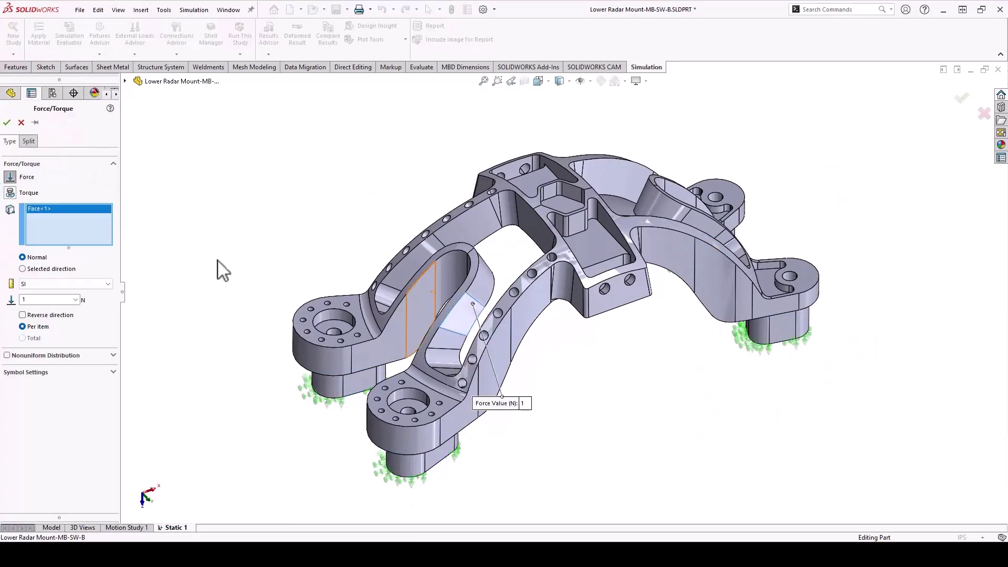
click(53, 284)
click(47, 301)
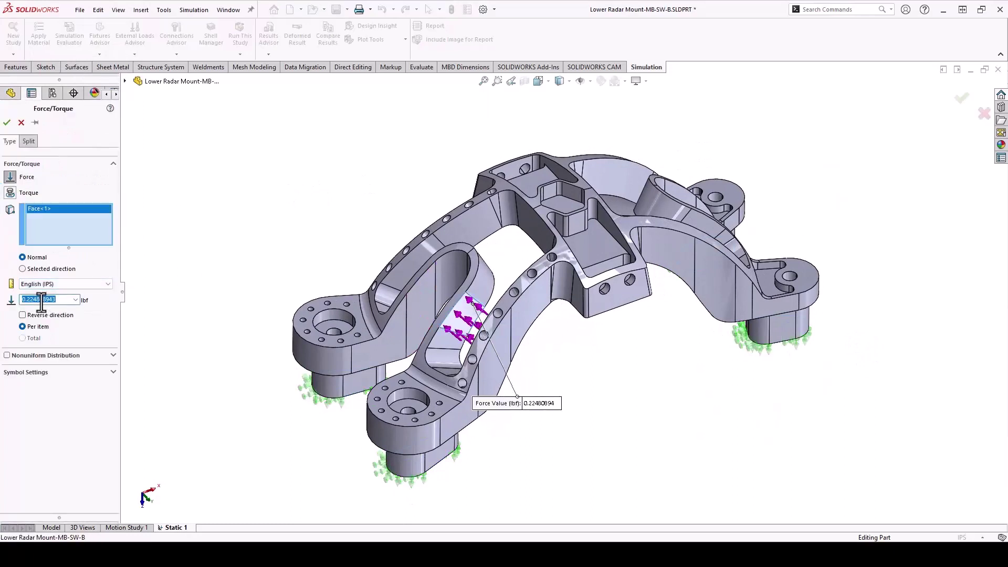
text(30)
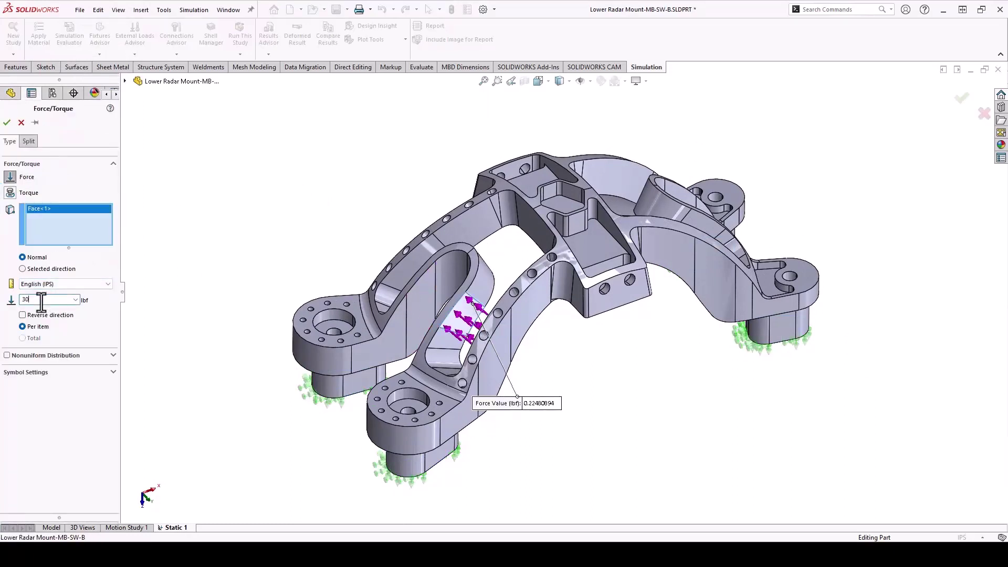
click(7, 123)
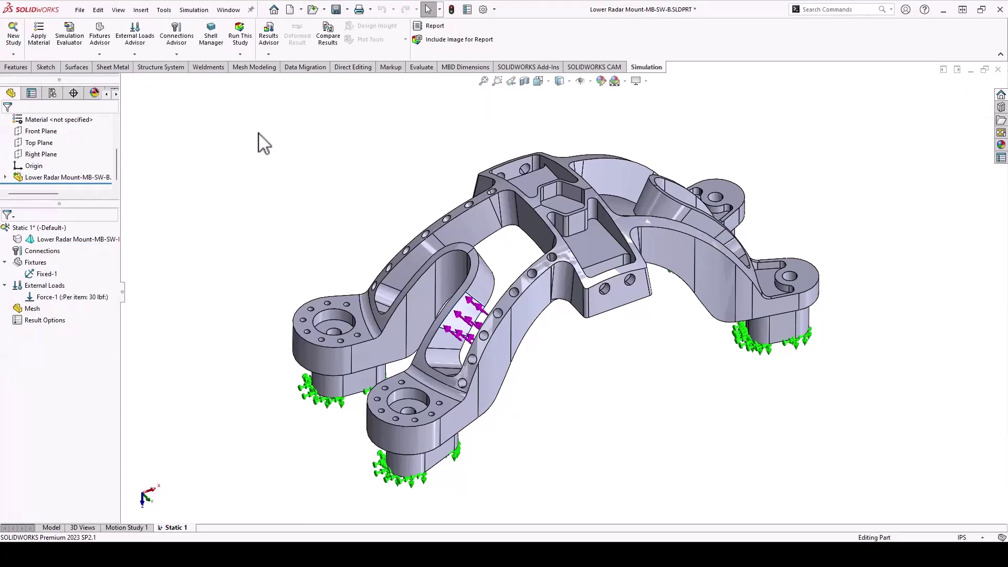
Step: Assign a 2024 aluminium alloy to the part in Static 1
right_click(53, 239)
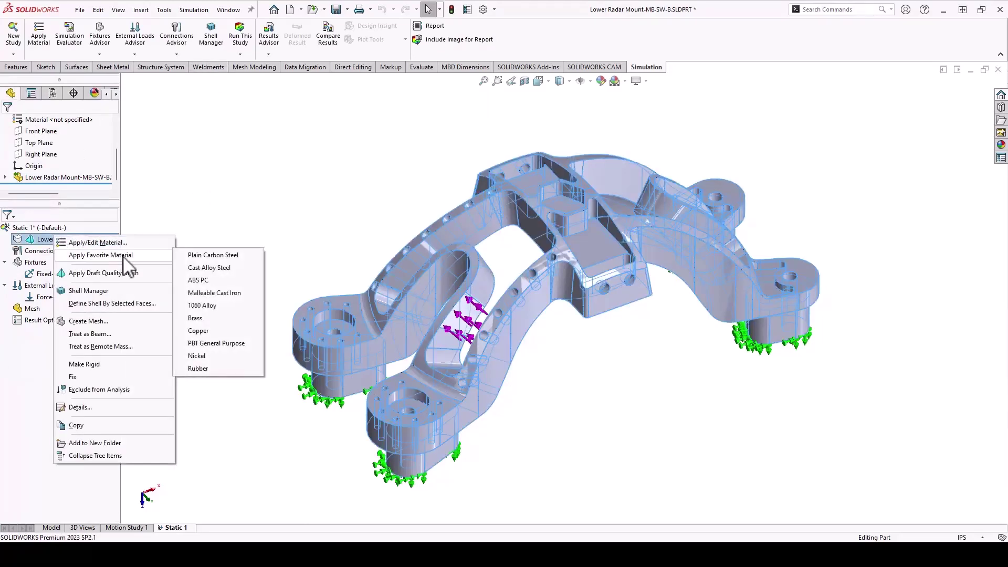
click(124, 243)
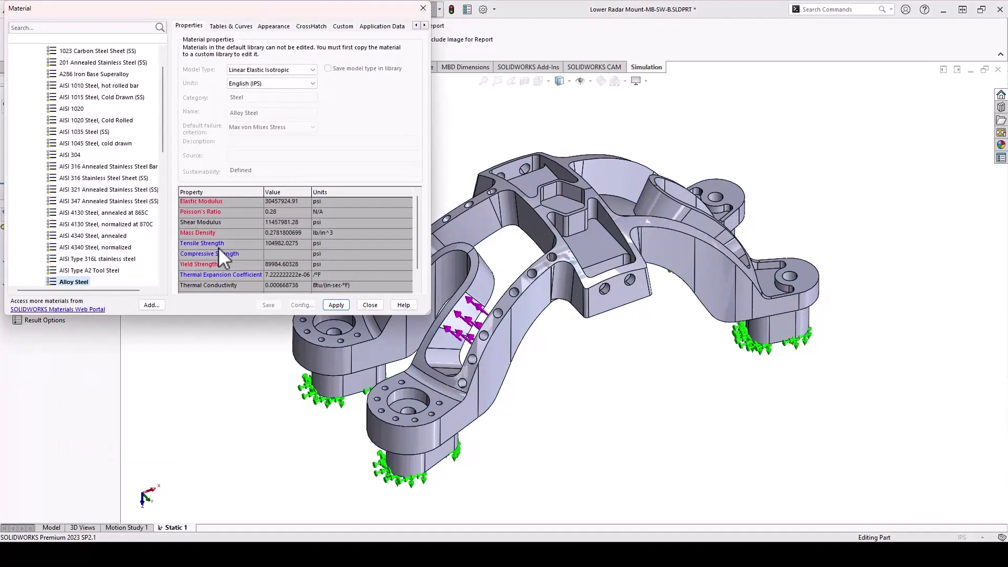
scroll(105, 231, up, 1)
click(30, 74)
click(30, 97)
scroll(44, 184, down, 5)
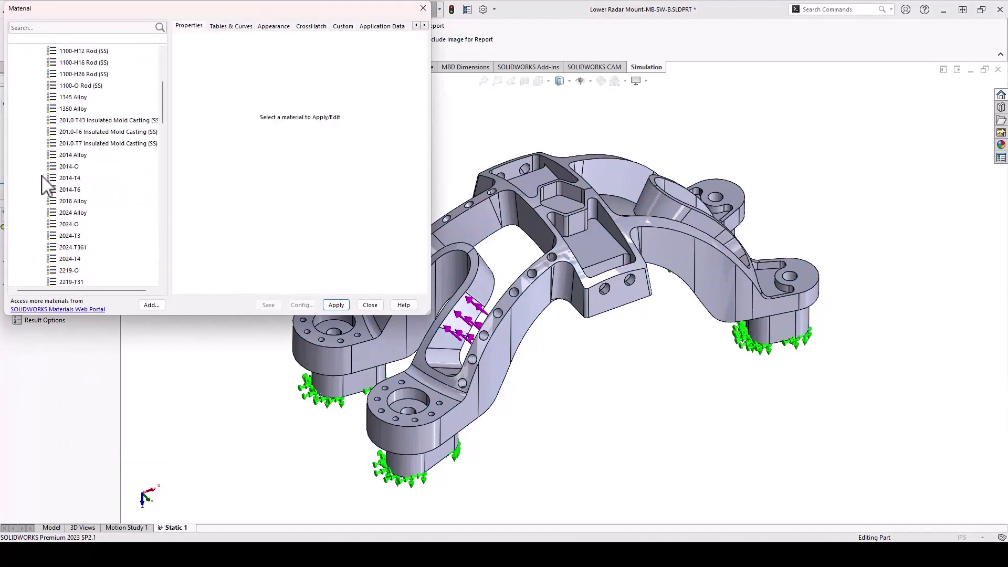
click(106, 247)
click(336, 305)
click(371, 305)
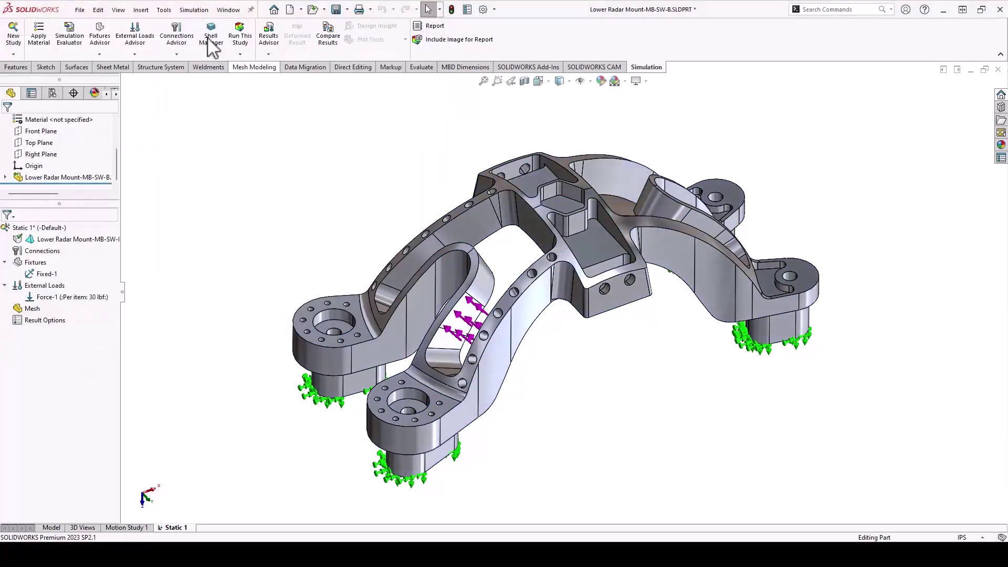
Step: Solve Static 1 and rotate the Displacement1 plot showing about 0.001 in peak on the arch
click(240, 37)
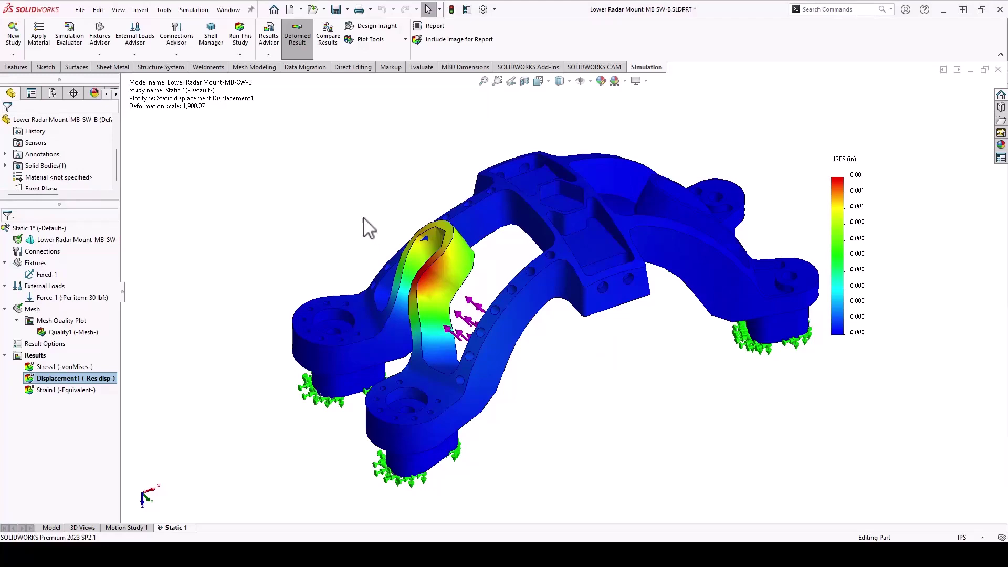
middle_drag(389, 221, 366, 206)
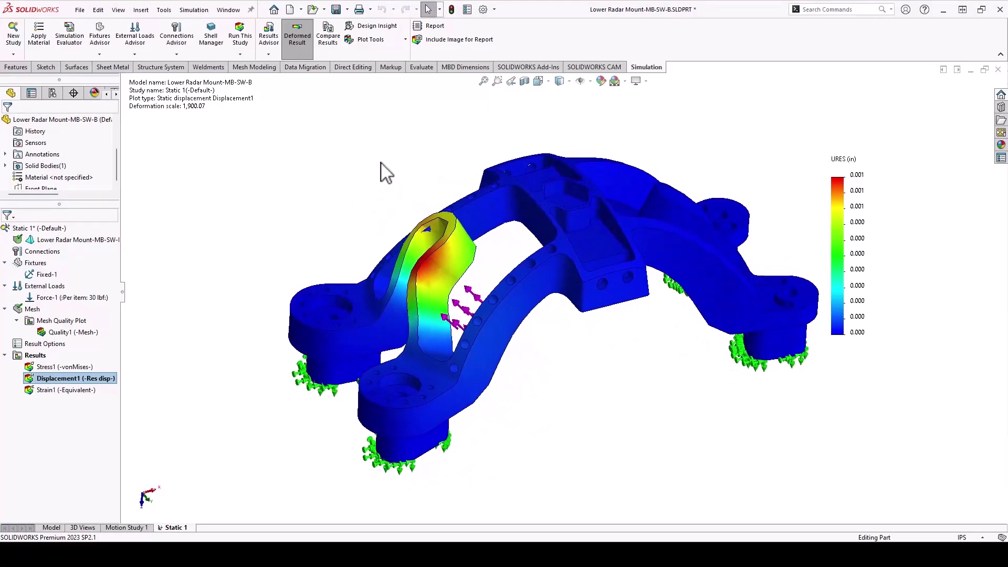